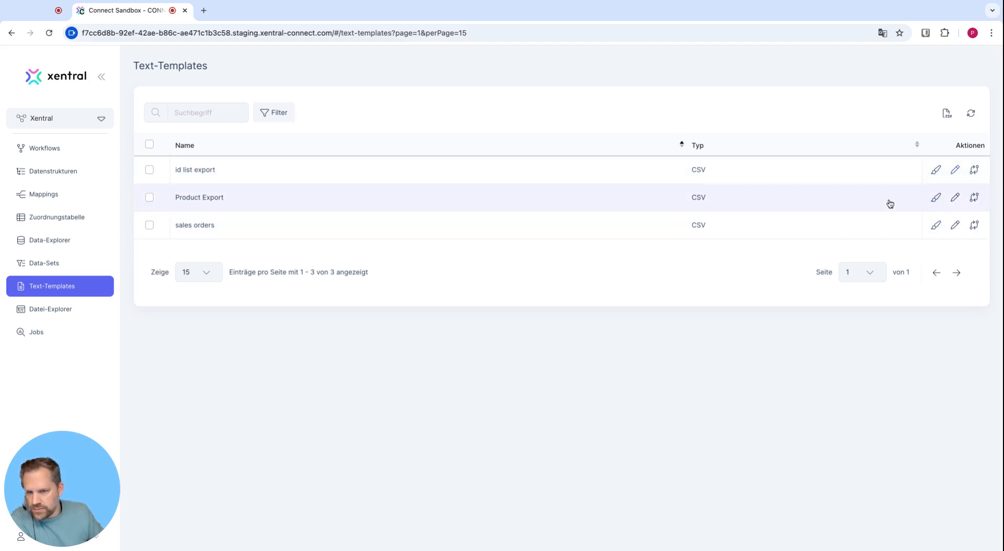
Open the Product Export text template in the code editor and delete all of its existing code.
{"action": "left_click", "coordinate": [936, 199]}
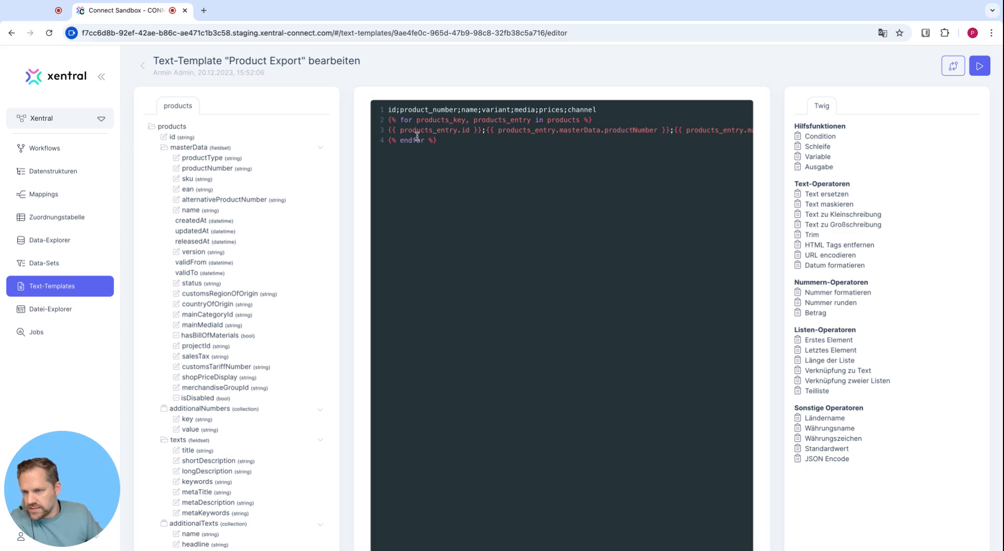
{"action": "key", "text": "super+a"}
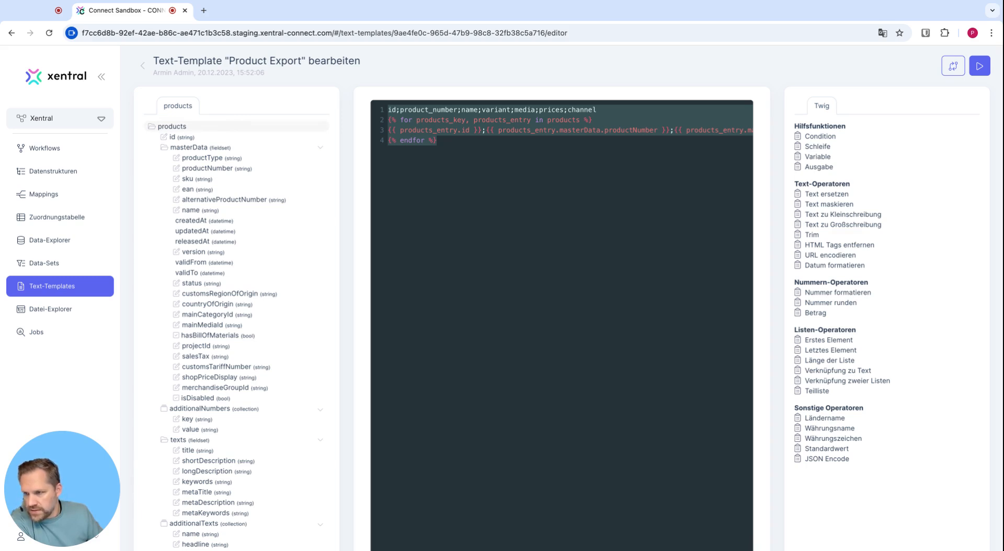
{"action": "scroll", "coordinate": [862, 209], "scroll_direction": "down", "scroll_amount": 1}
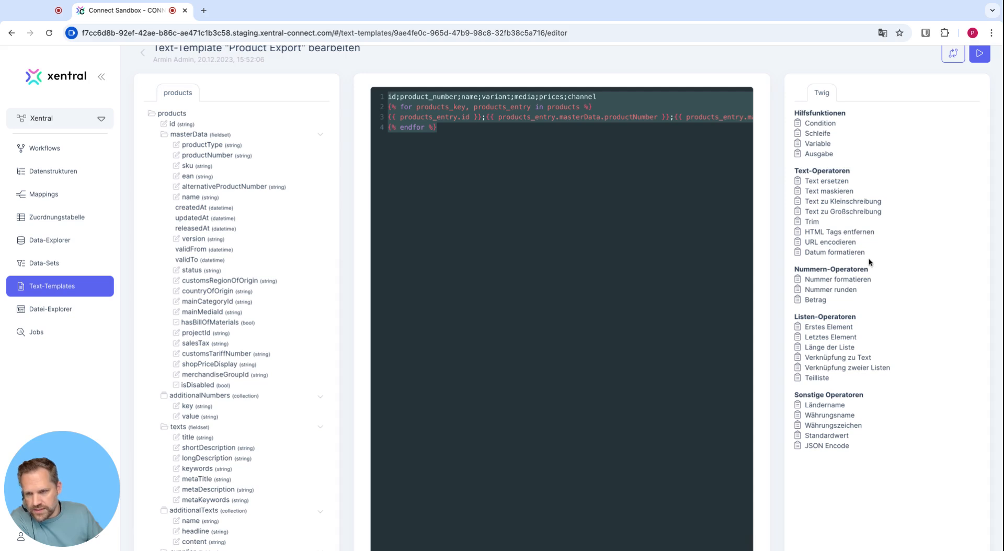
{"action": "scroll", "coordinate": [869, 261], "scroll_direction": "up", "scroll_amount": 1}
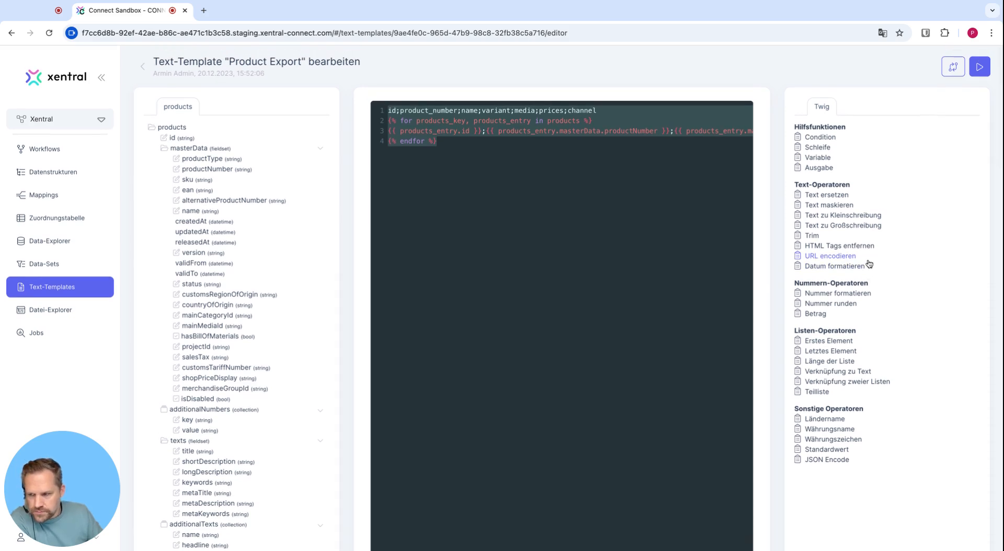
{"action": "scroll", "coordinate": [367, 219], "scroll_direction": "down", "scroll_amount": 1}
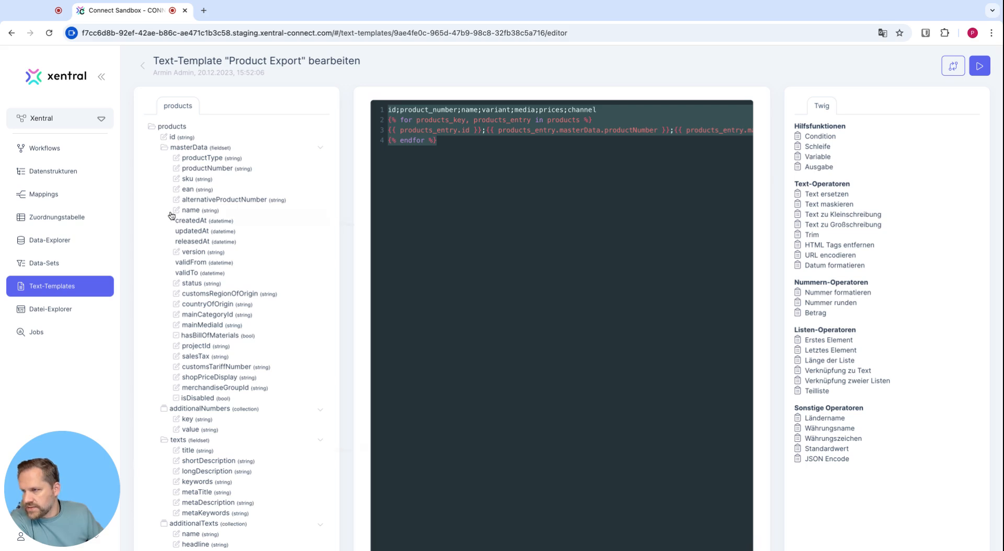
{"action": "mouse_move", "coordinate": [199, 215]}
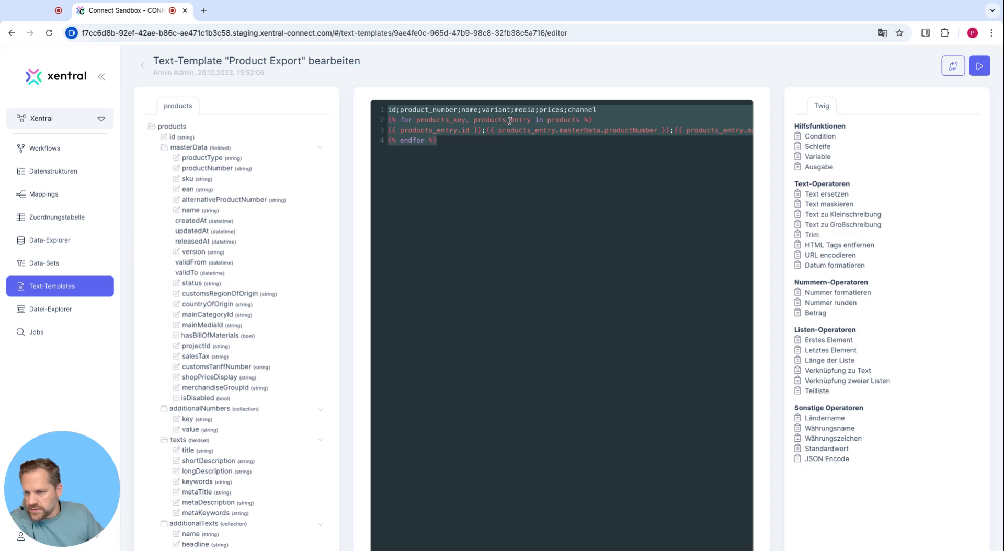
{"action": "left_click", "coordinate": [459, 142]}
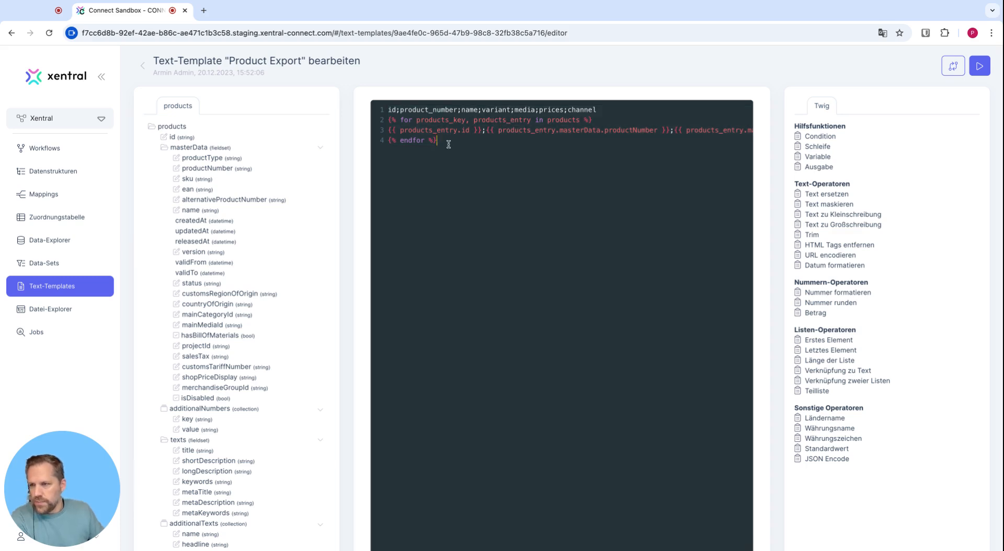
{"action": "key", "text": "super+a"}
{"action": "key", "text": "BackSpace"}
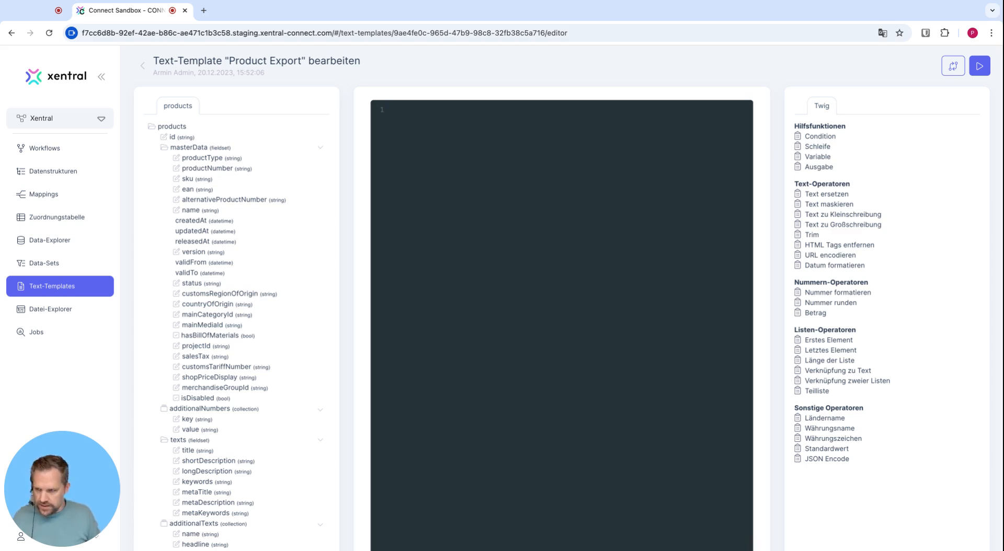
Write the CSV header row "id;productType;title" on the first line of the template.
{"action": "type", "text": "id;"}
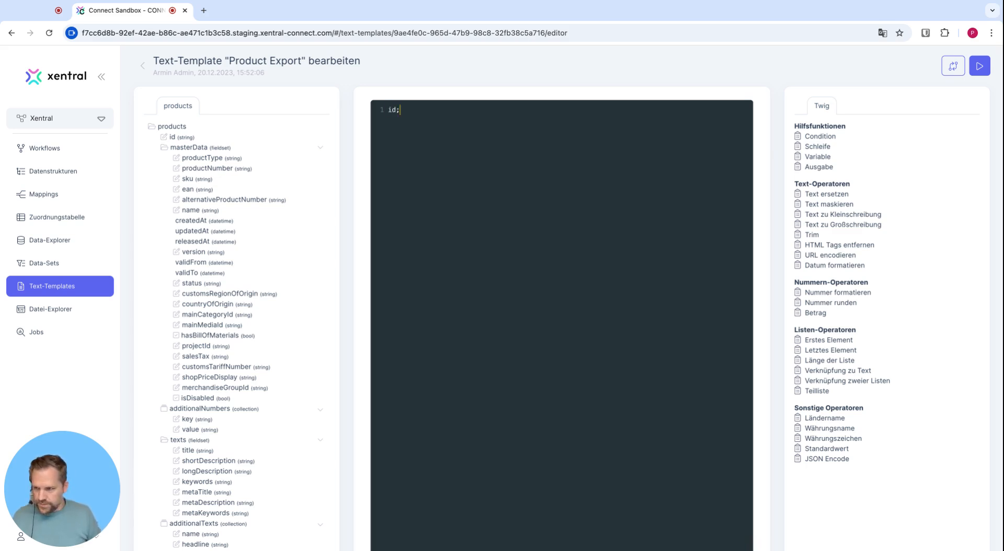
{"action": "type", "text": "productTape"}
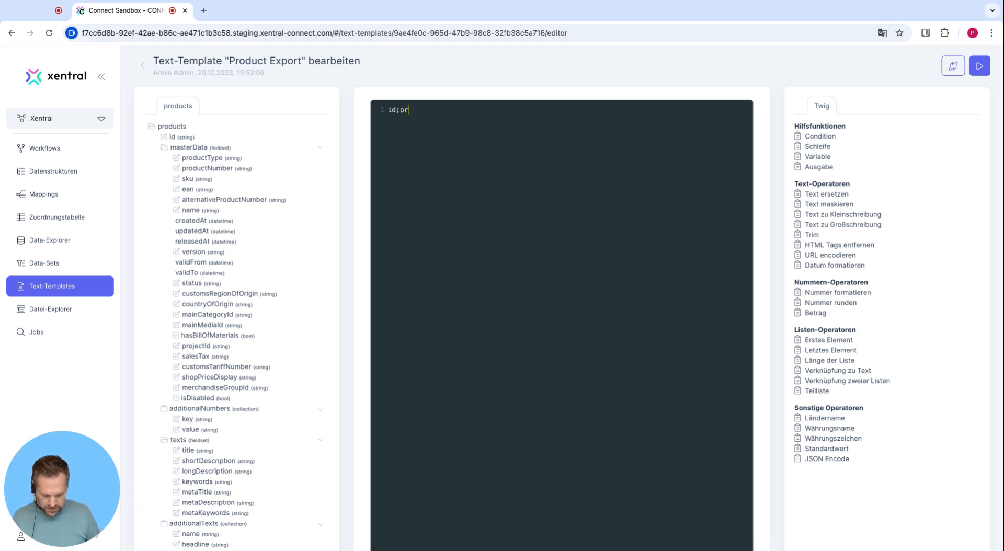
{"action": "key", "text": "BackSpace"}
{"action": "key", "text": "BackSpace"}
{"action": "key", "text": "BackSpace"}
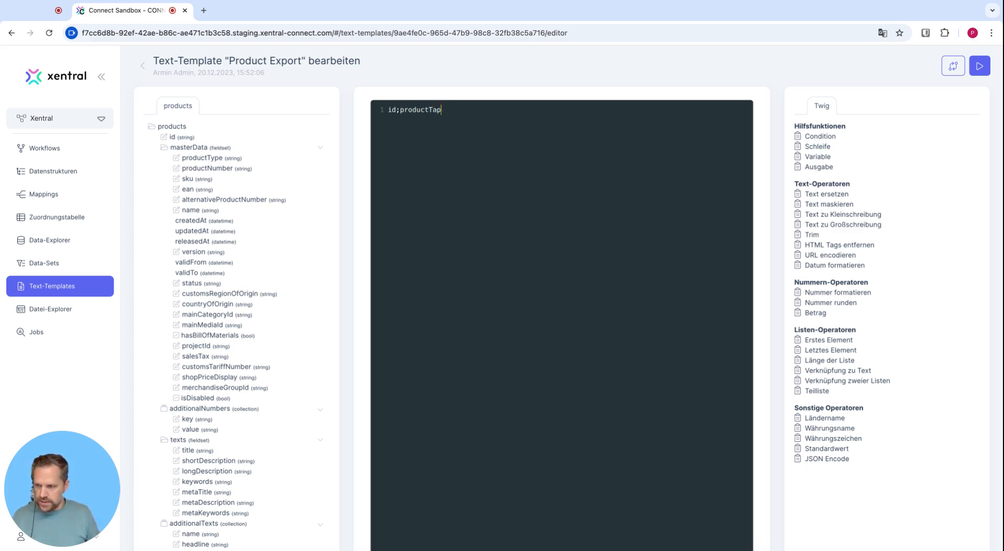
{"action": "type", "text": "ype;"}
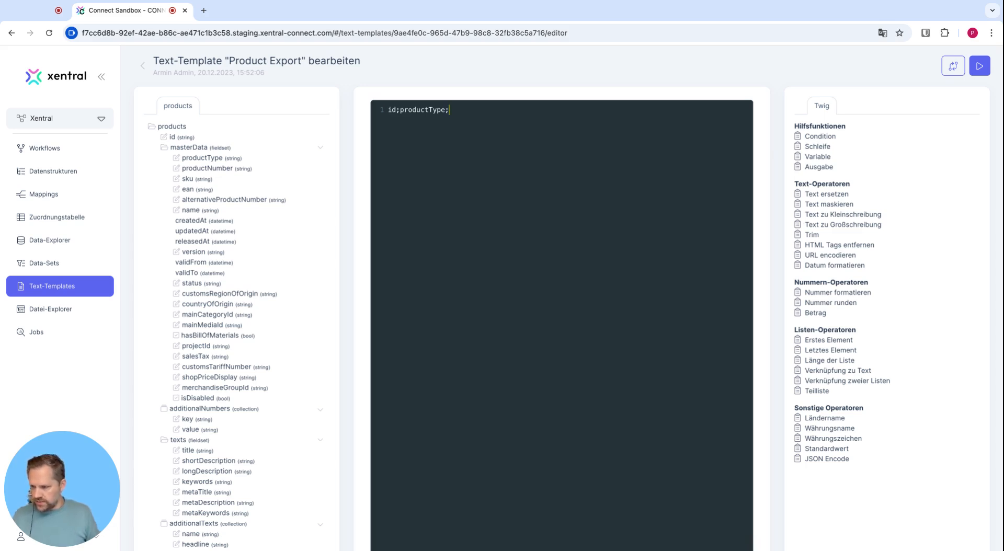
{"action": "type", "text": "title"}
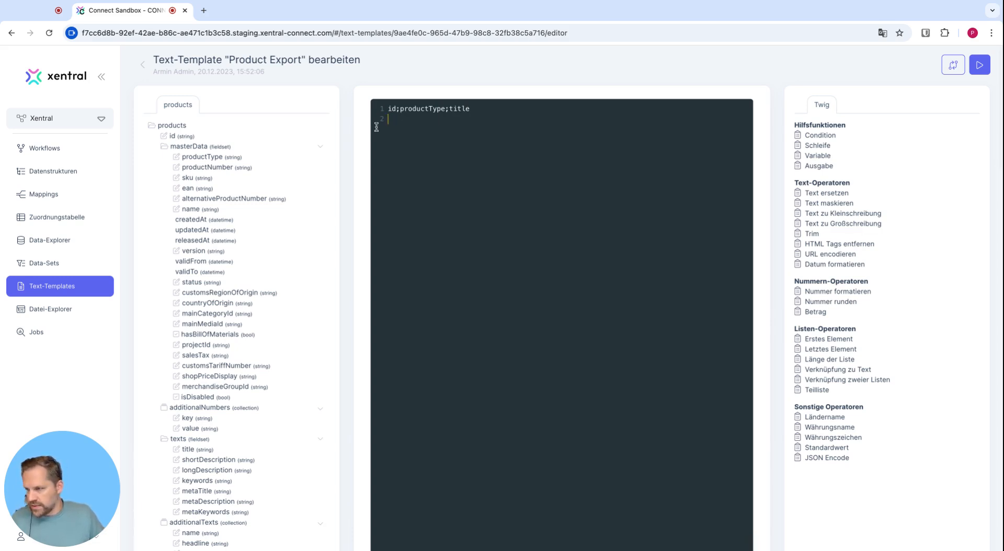
Insert the product id placeholder {{ products_entry.id }} on line 2, followed by a semicolon separator.
{"action": "mouse_move", "coordinate": [198, 148]}
{"action": "left_click", "coordinate": [164, 136]}
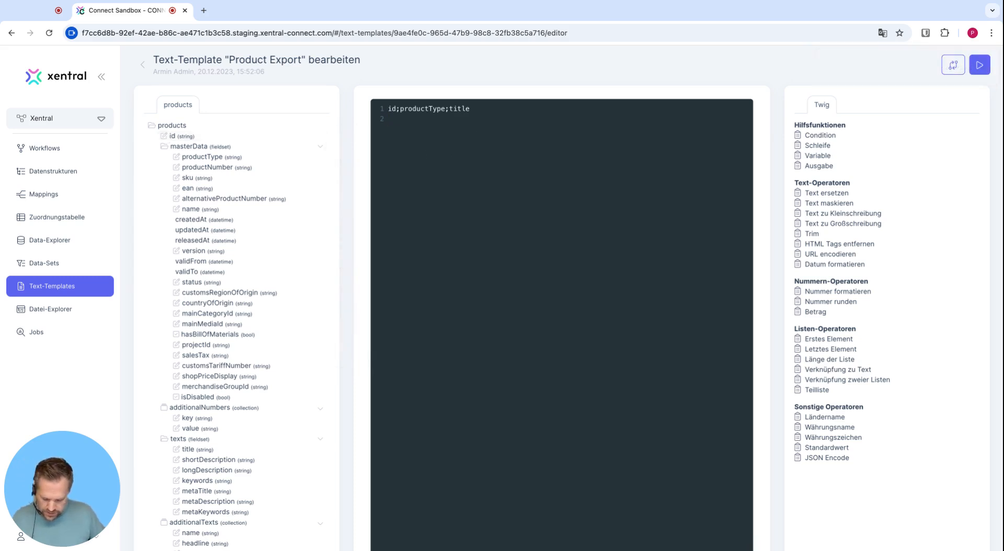
{"action": "type", "text": "{{ products_entry.id }}"}
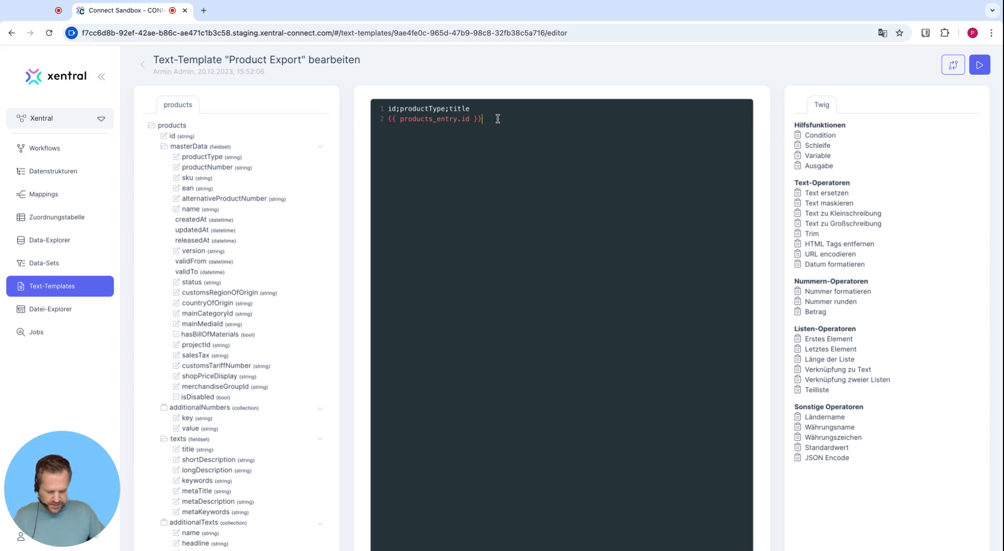
{"action": "type", "text": ","}
{"action": "key", "text": "BackSpace"}
{"action": "type", "text": ";"}
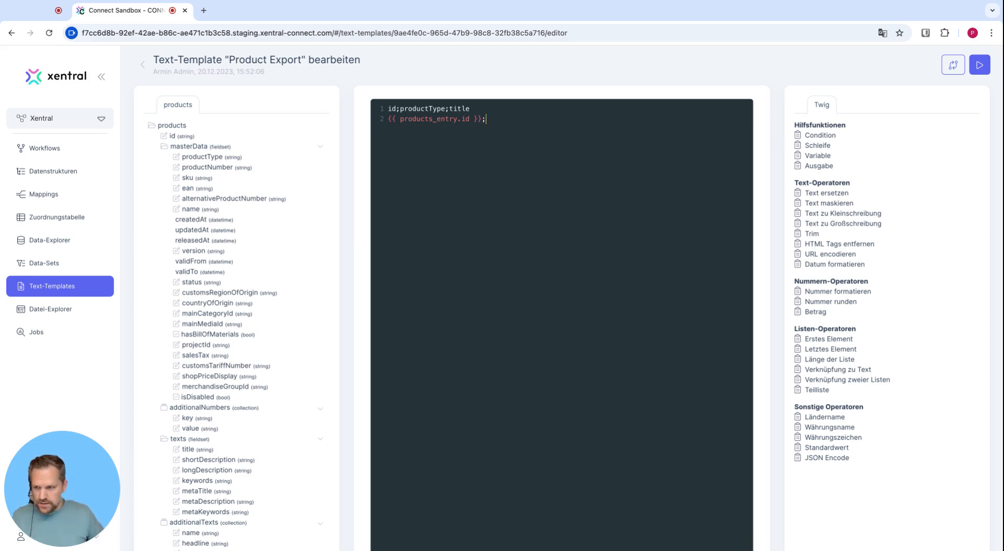
Append the placeholder {{ products_entry.masterData.productType }} and a semicolon to line 2.
{"action": "left_click", "coordinate": [202, 158]}
{"action": "left_click", "coordinate": [496, 120]}
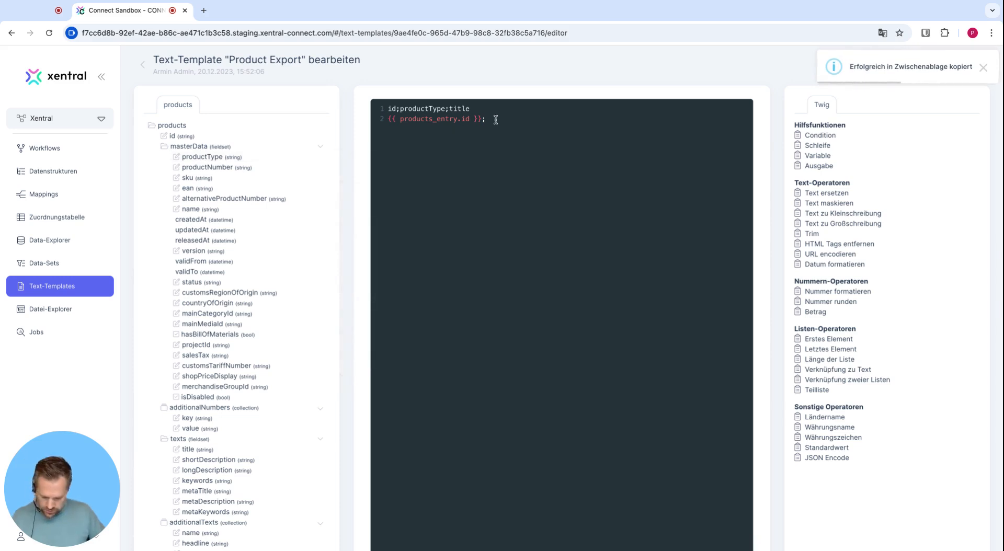
{"action": "type", "text": "{{ products_entry.masterData.productType }}"}
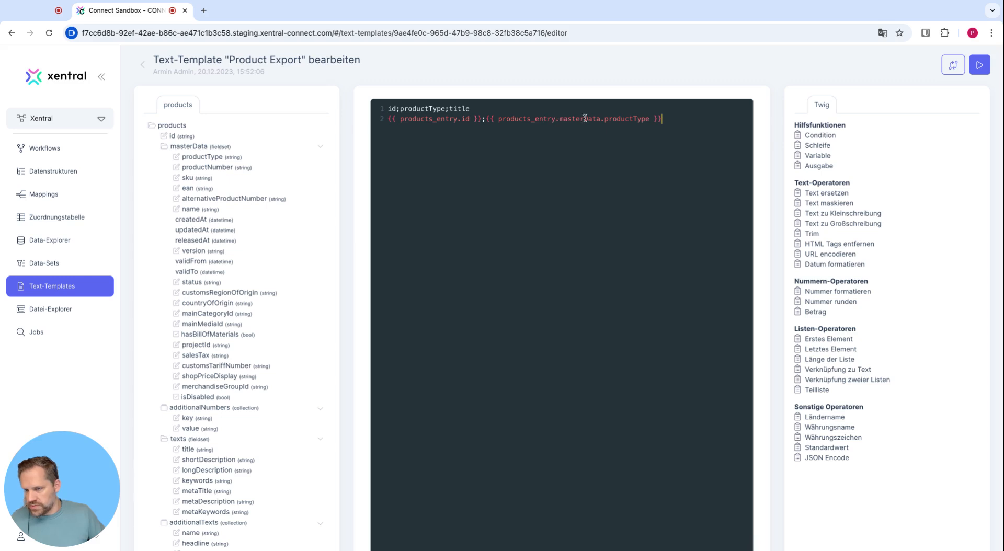
{"action": "type", "text": ";"}
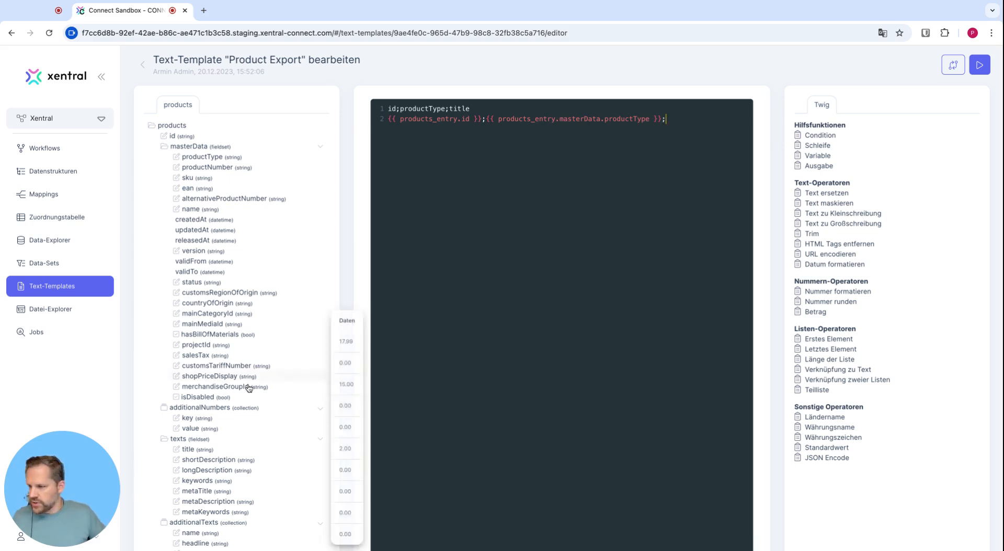
Append the placeholder {{ products_entry.texts.title }} to the end of line 2 and return to the template list.
{"action": "left_click", "coordinate": [188, 449]}
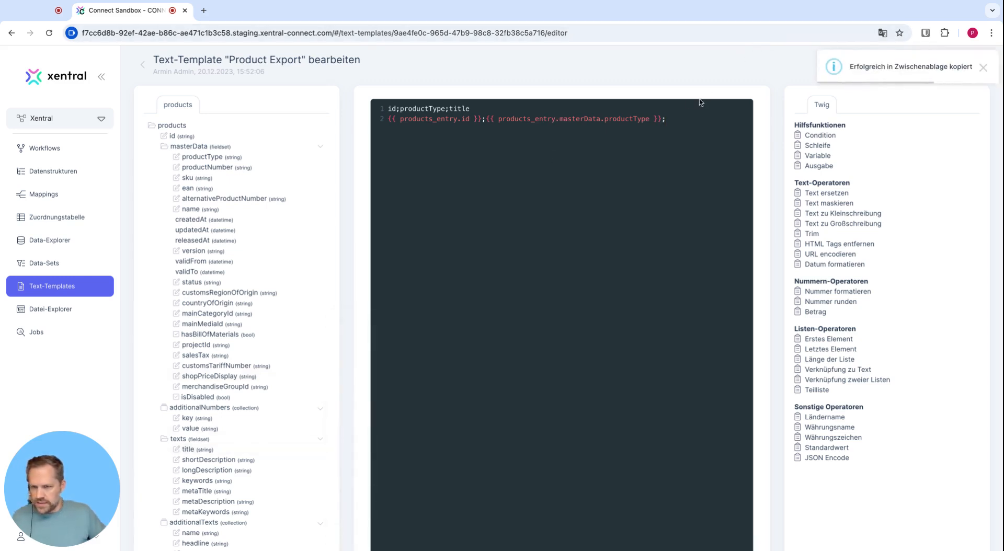
{"action": "left_click", "coordinate": [675, 118]}
{"action": "type", "text": "{{ products_entry.texts.title }}"}
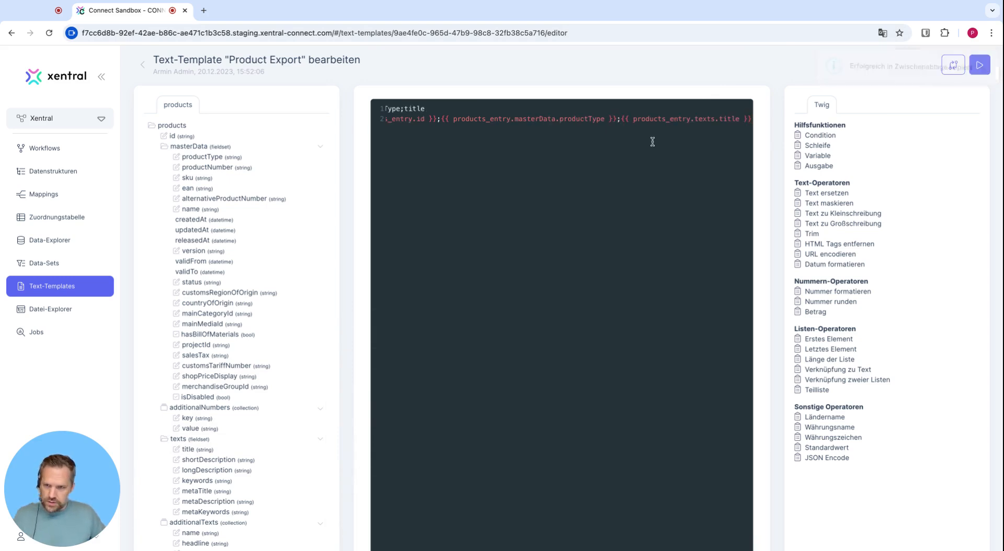
{"action": "scroll", "coordinate": [621, 144], "scroll_direction": "left", "scroll_amount": 5}
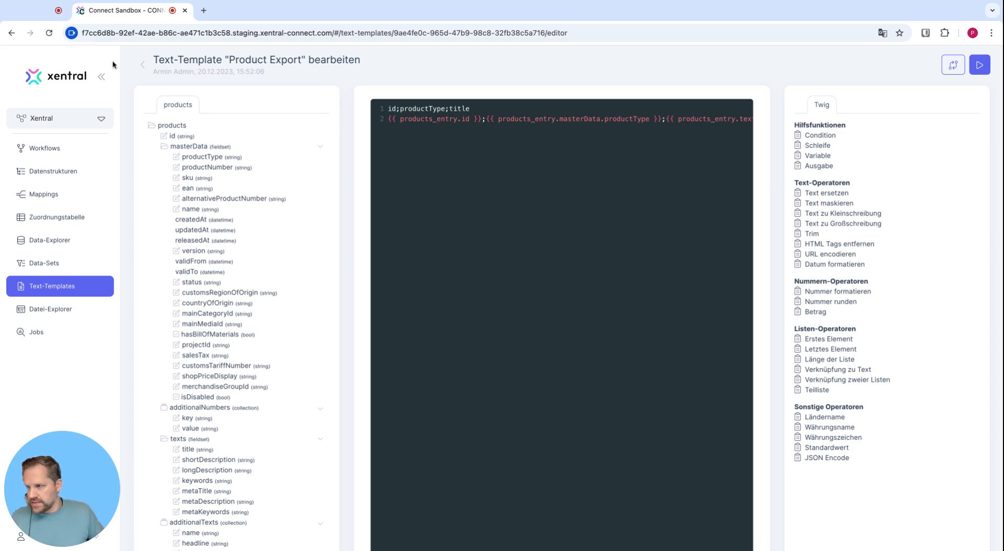
{"action": "left_click", "coordinate": [145, 66]}
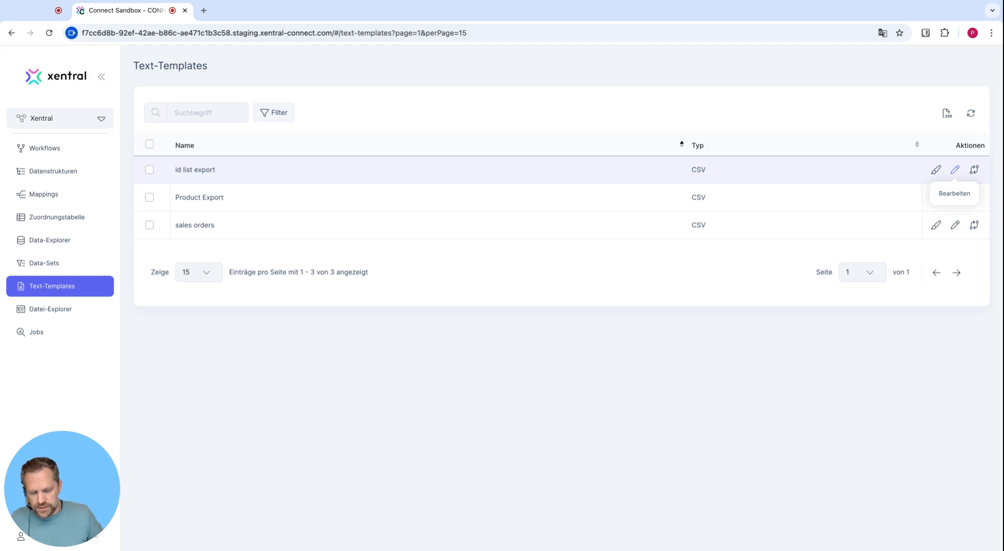
Examine the available Typ options in the id list export template's basic configuration, then return to the template list.
{"action": "left_click", "coordinate": [955, 169]}
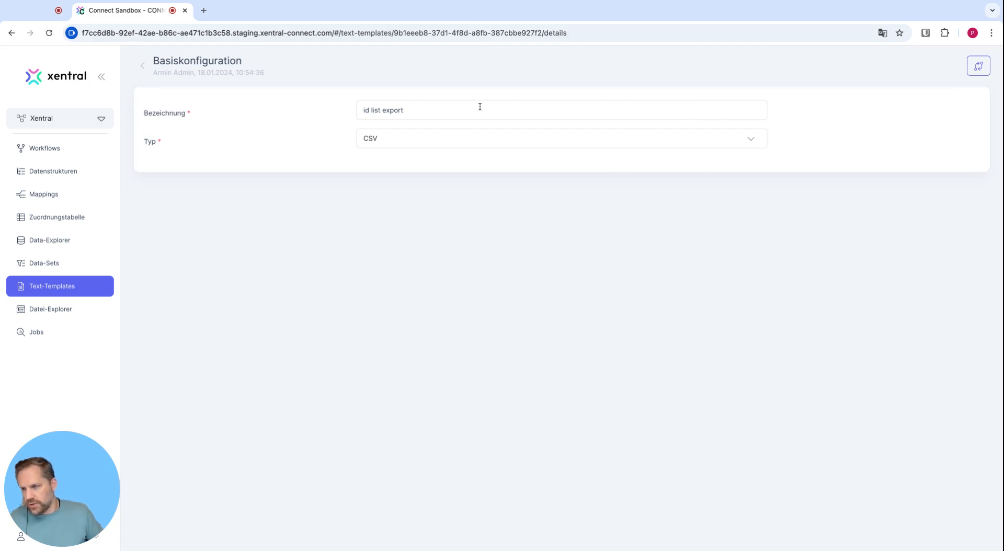
{"action": "left_click", "coordinate": [427, 138]}
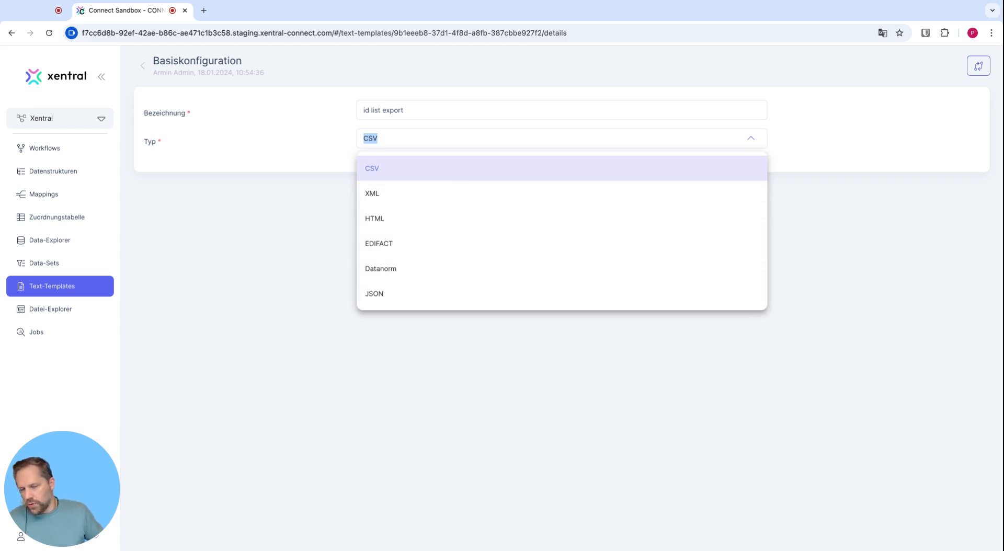
{"action": "left_click", "coordinate": [291, 135]}
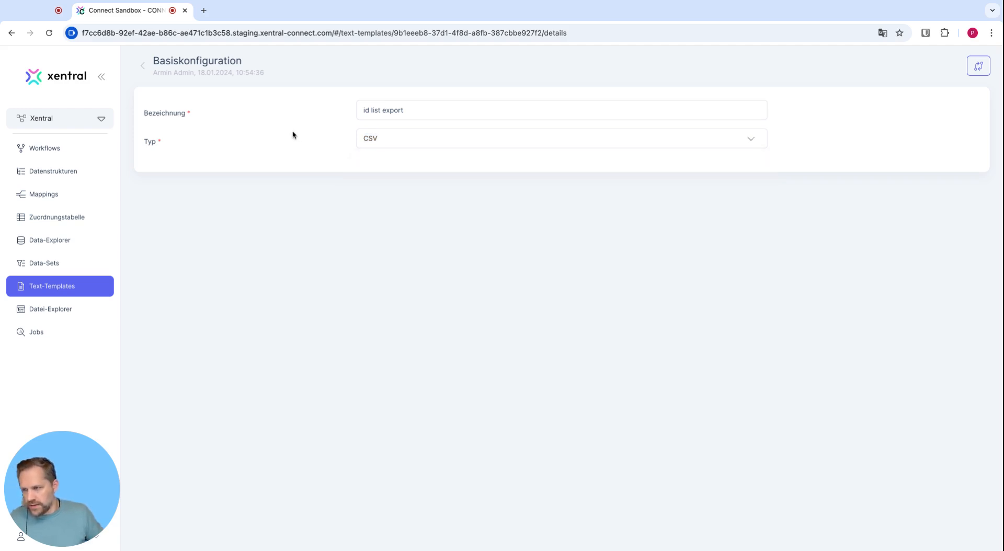
{"action": "left_click", "coordinate": [145, 67]}
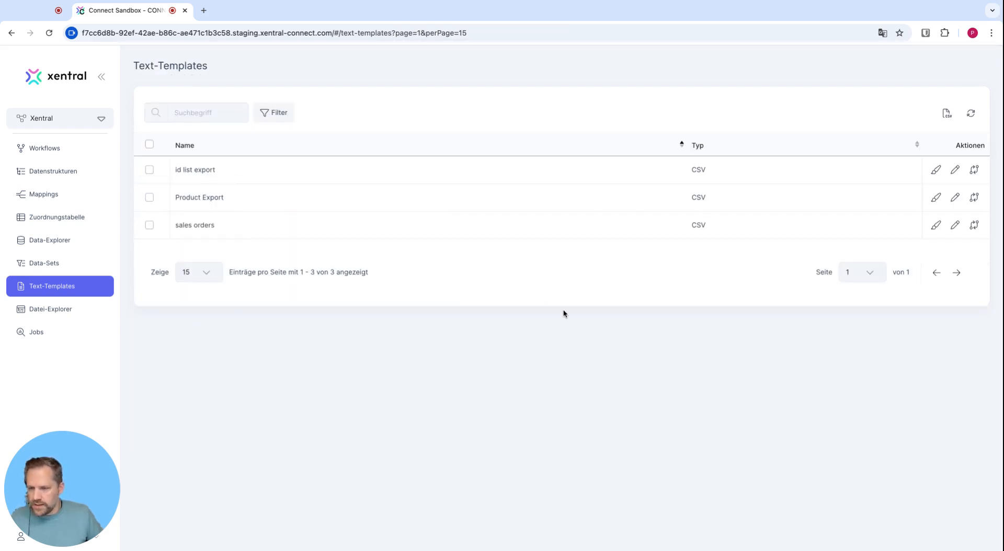